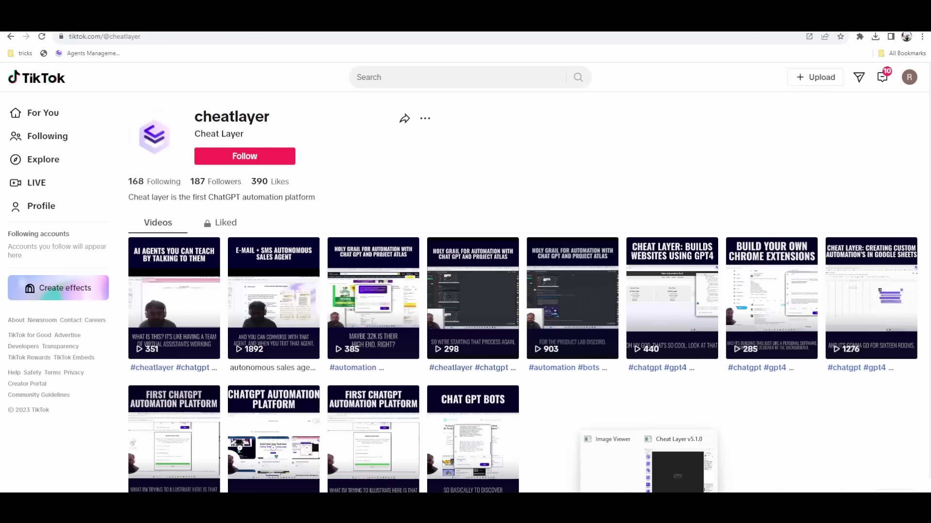
- Bring Cheat Layer Desktop up, focus the Ask Project Atlas prompt, and re-centre the chat box
click(677, 465)
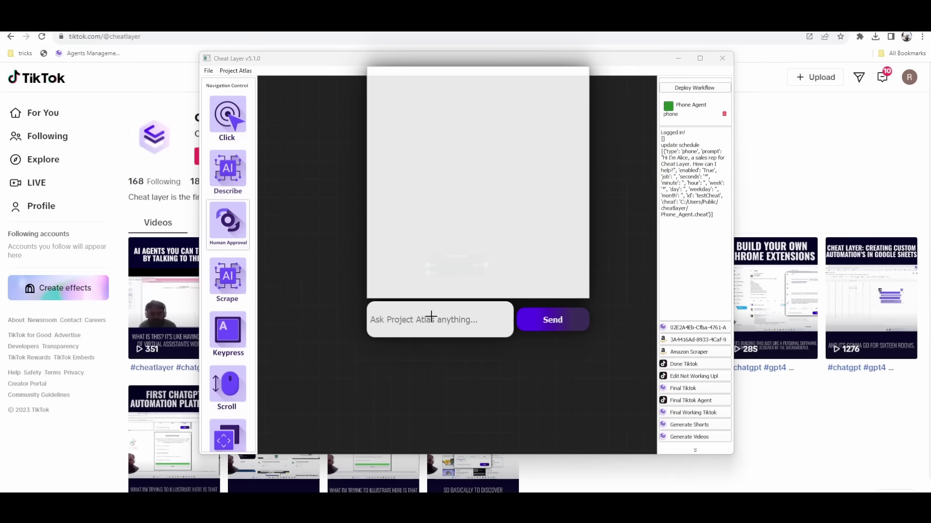
click(431, 316)
drag(485, 233, 743, 297)
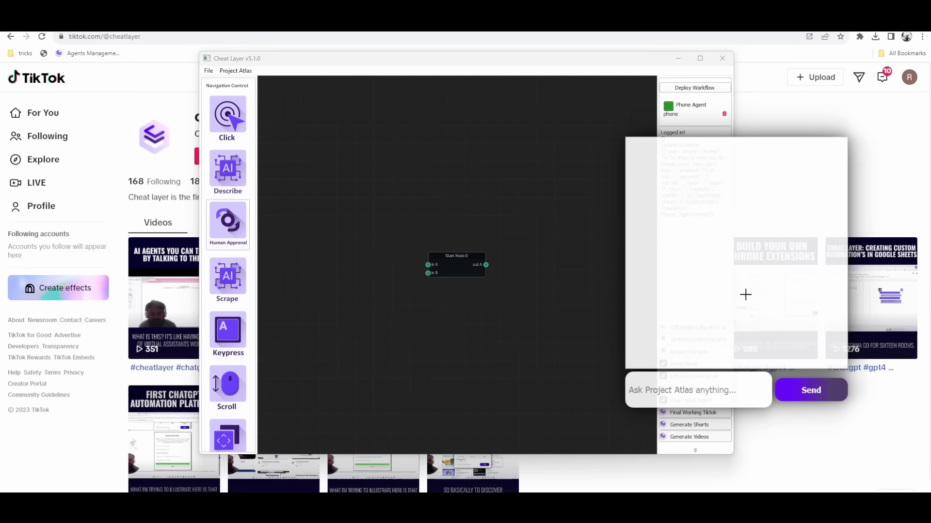
drag(556, 270, 430, 249)
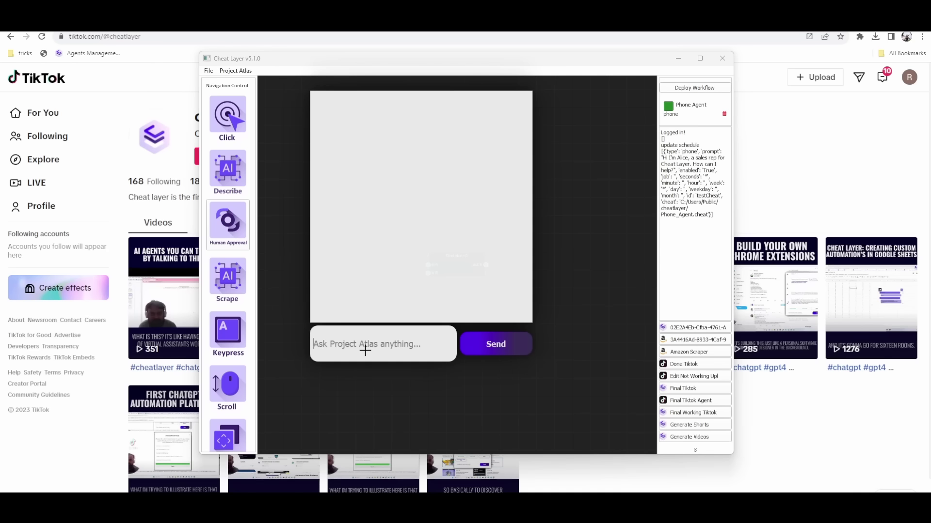
- Send Project Atlas the request 'Generate aynthetic video robots dancing around a fire'
text(Gener)
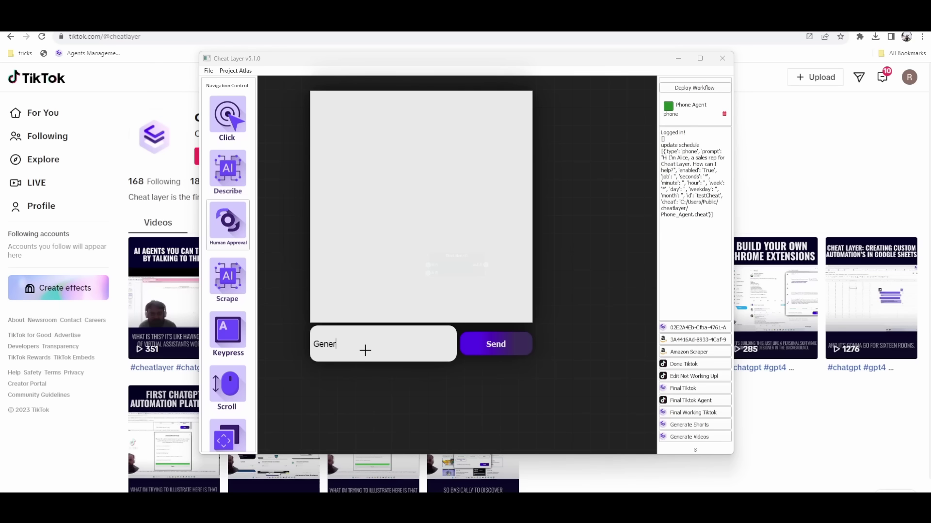
text(ate a synth)
text(etic video ofrobots)
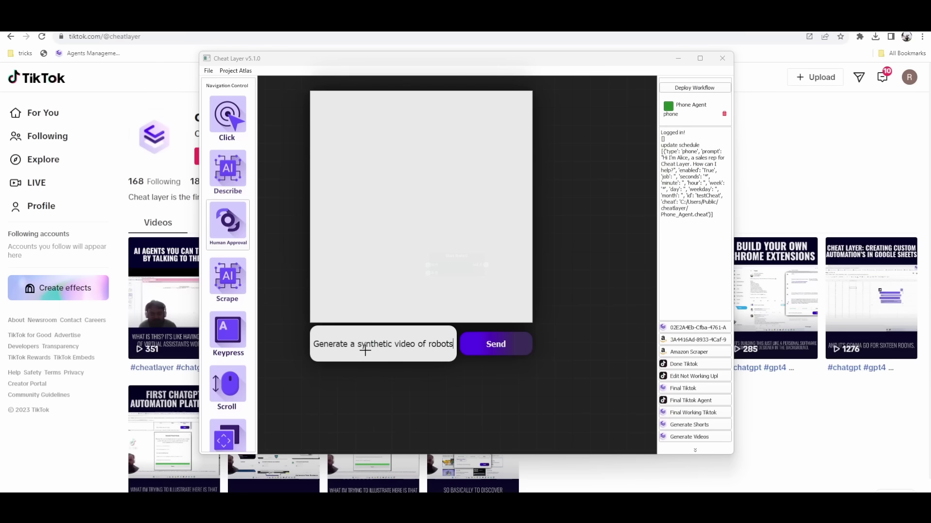
text( dancing around a)
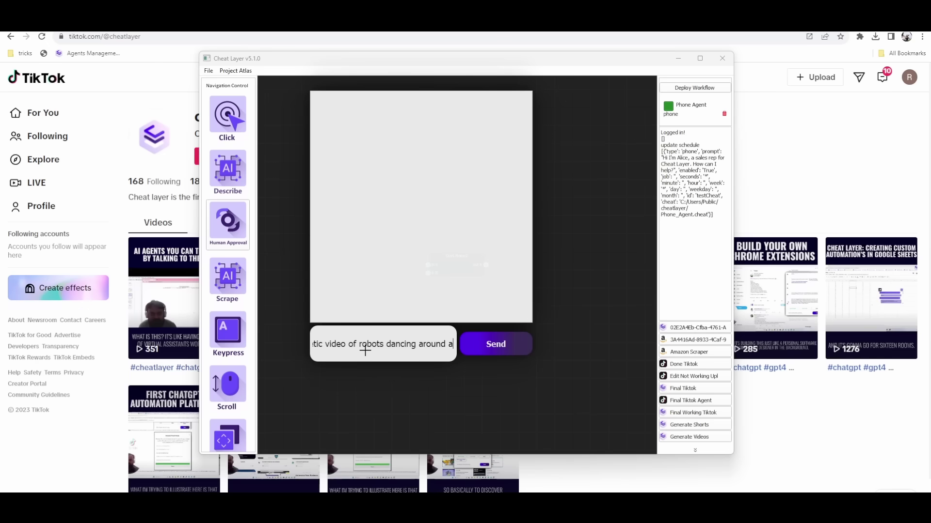
text( fire)
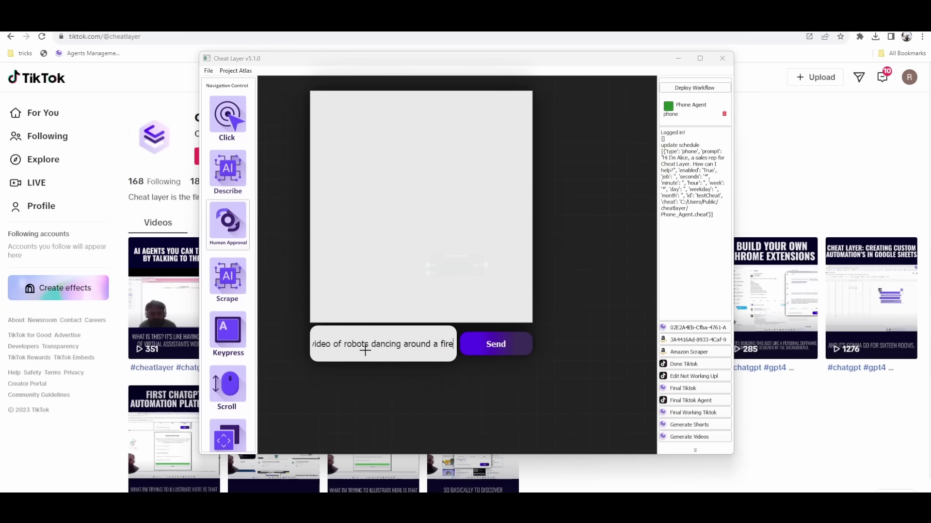
key(Return)
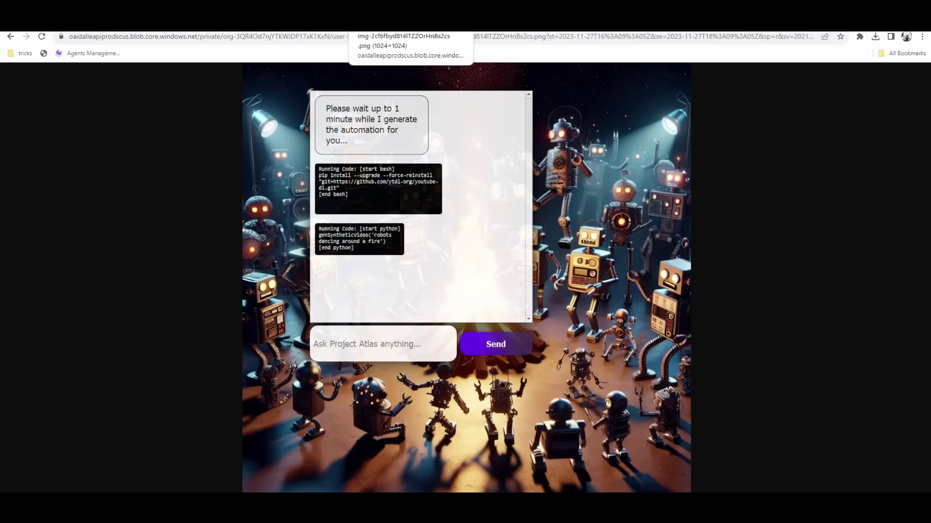
- Switch to the TikTok profile tab, then bring the Cheat Layer window back to front
click(272, 17)
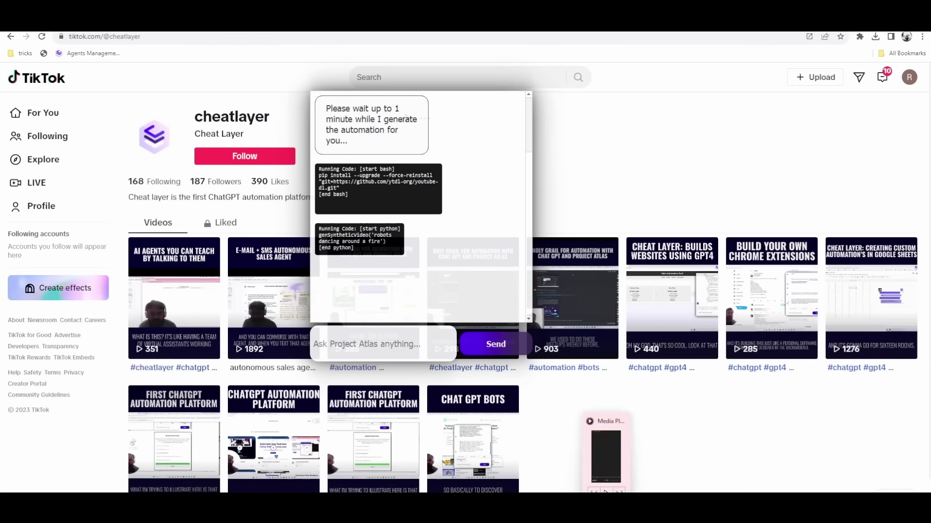
click(655, 479)
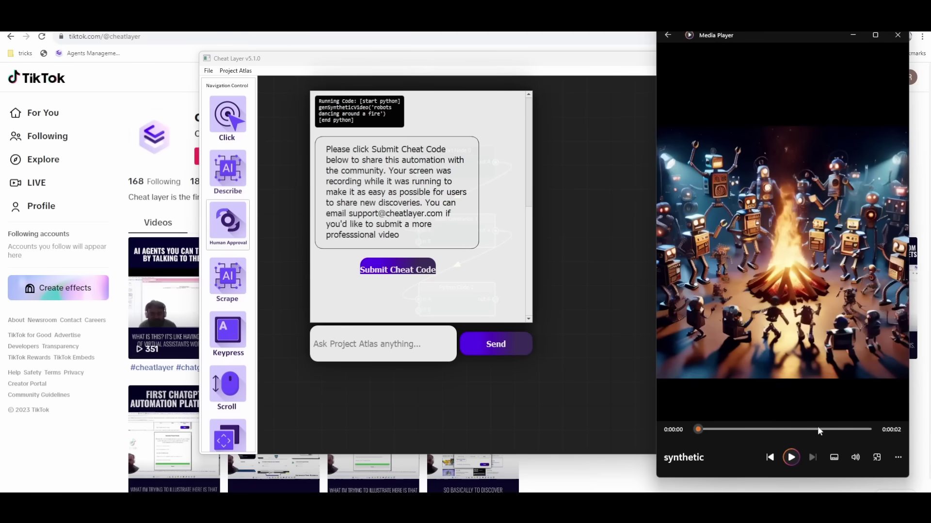
- Play the generated robots-around-a-fire clip in Media Player
click(791, 458)
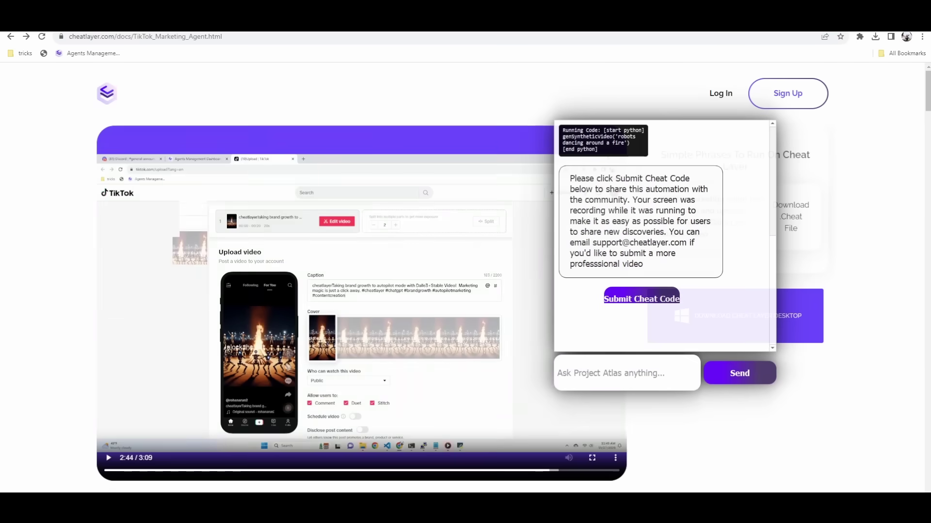
- Move the Project Atlas popup aside and download the TikTok agent's .cheat file
drag(751, 176, 331, 169)
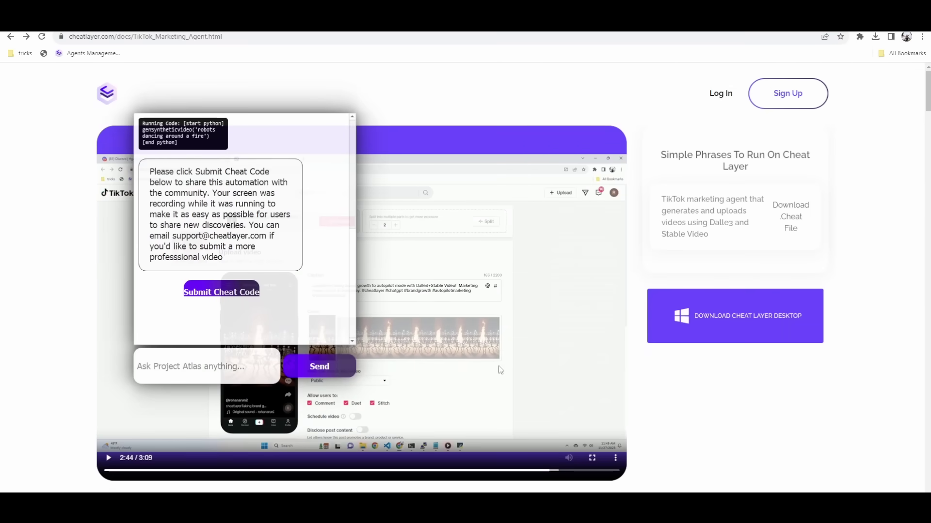
scroll(229, 129, down, 5)
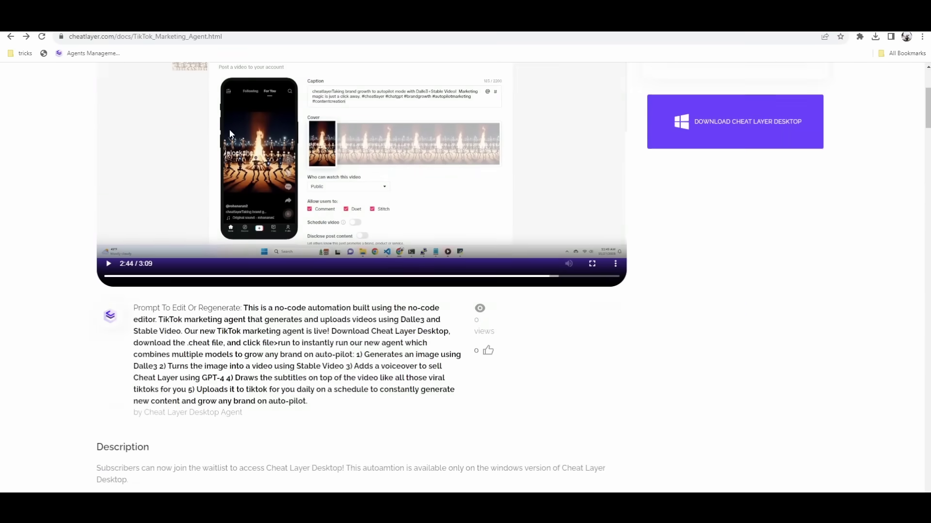
scroll(791, 145, up, 5)
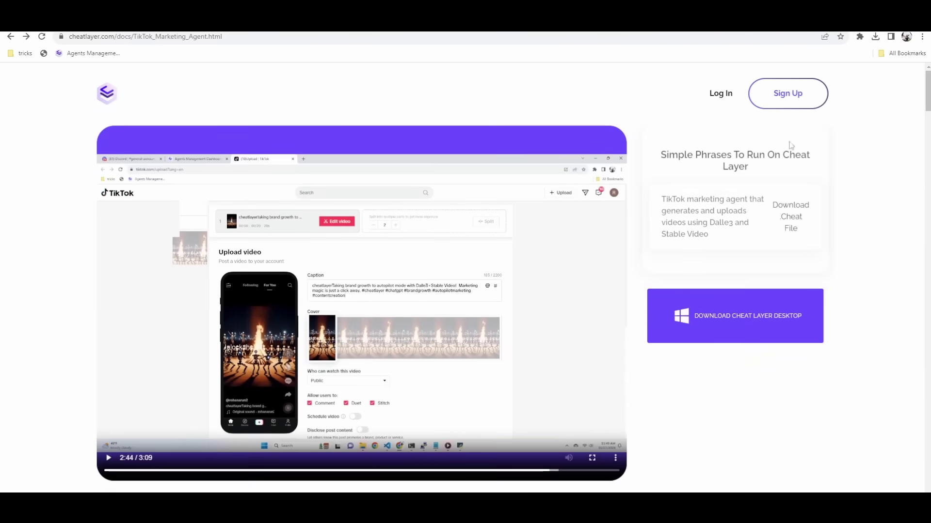
click(795, 217)
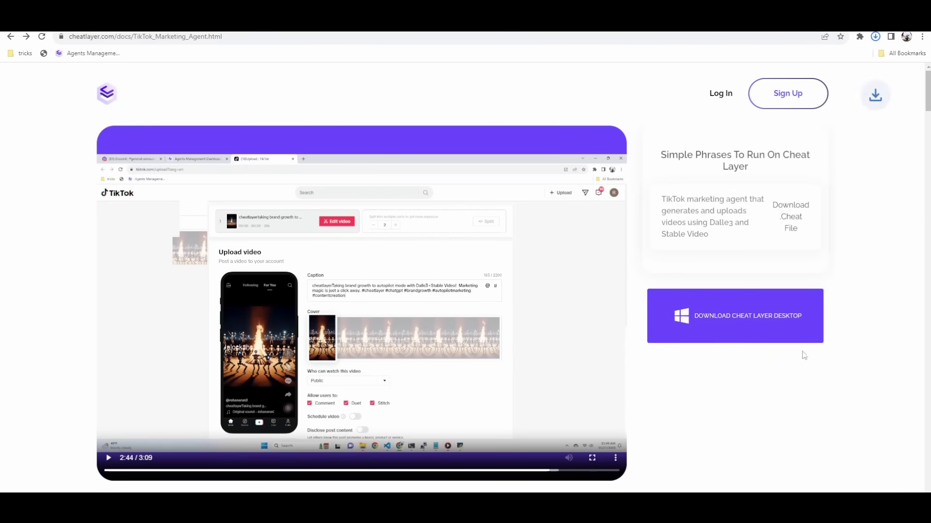
scroll(721, 326, down, 4)
scroll(721, 326, up, 2)
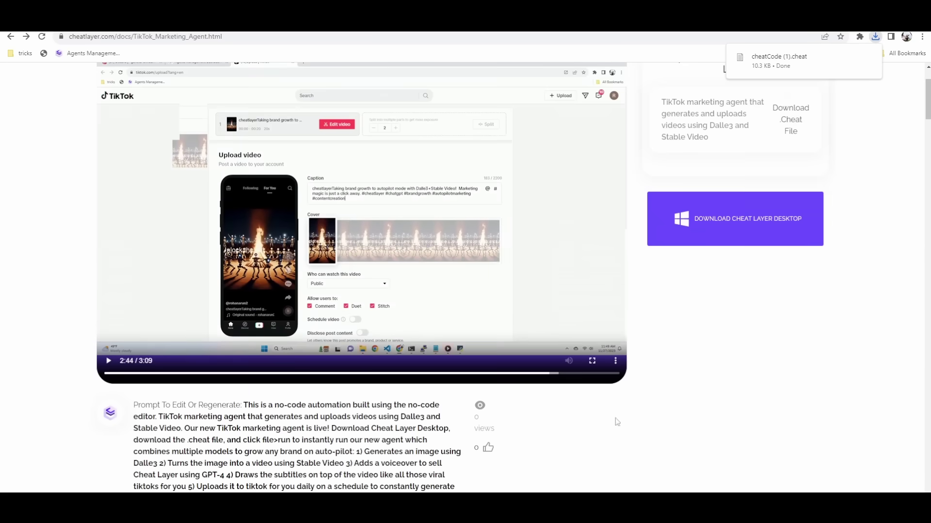
- Open the cheatCode (1) workflow from folder 31 in Cheat Layer Desktop
click(688, 477)
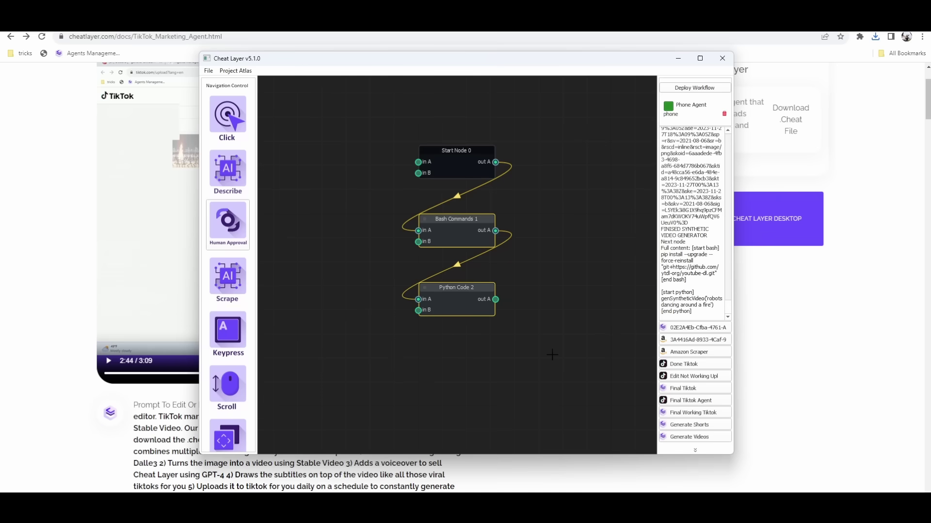
click(209, 71)
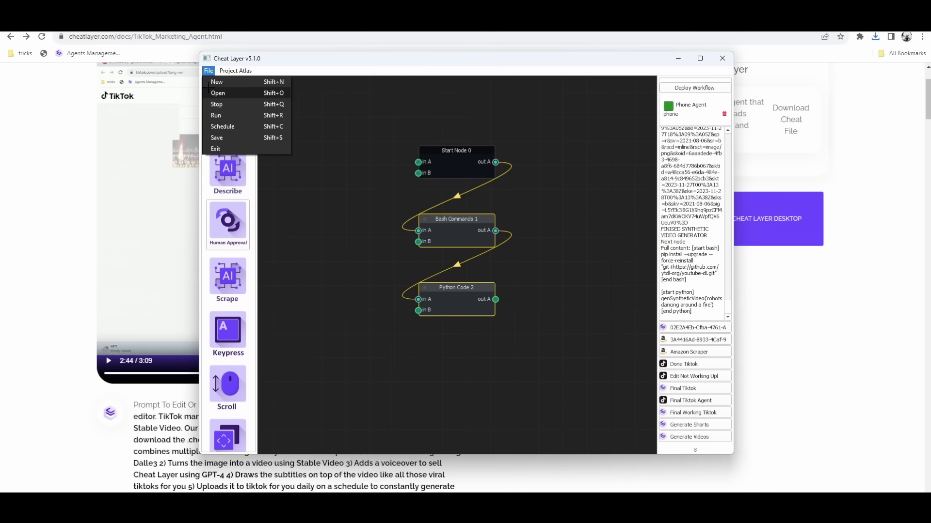
click(230, 93)
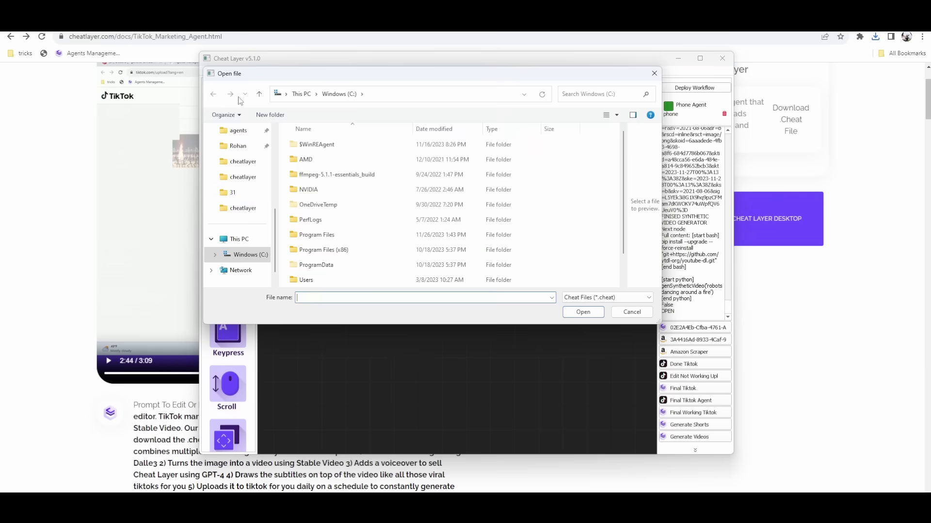
click(233, 193)
click(345, 160)
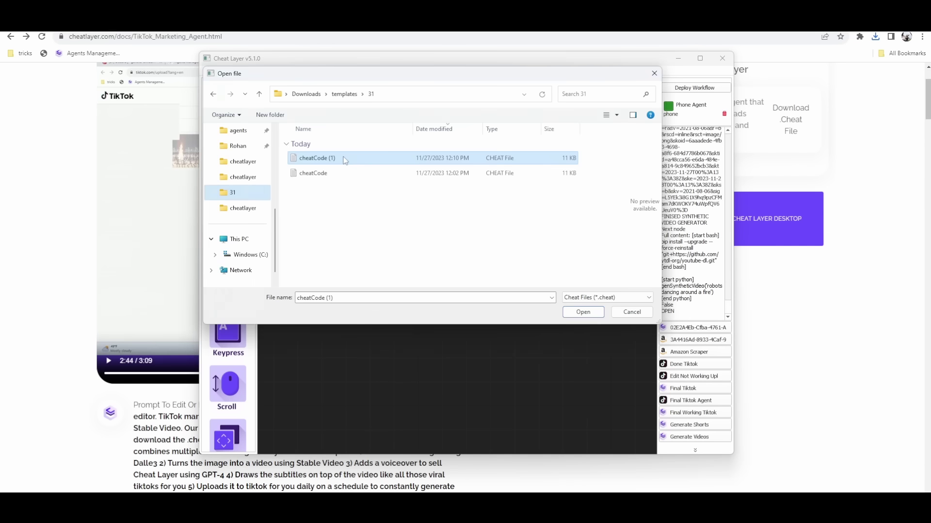
double_click(345, 159)
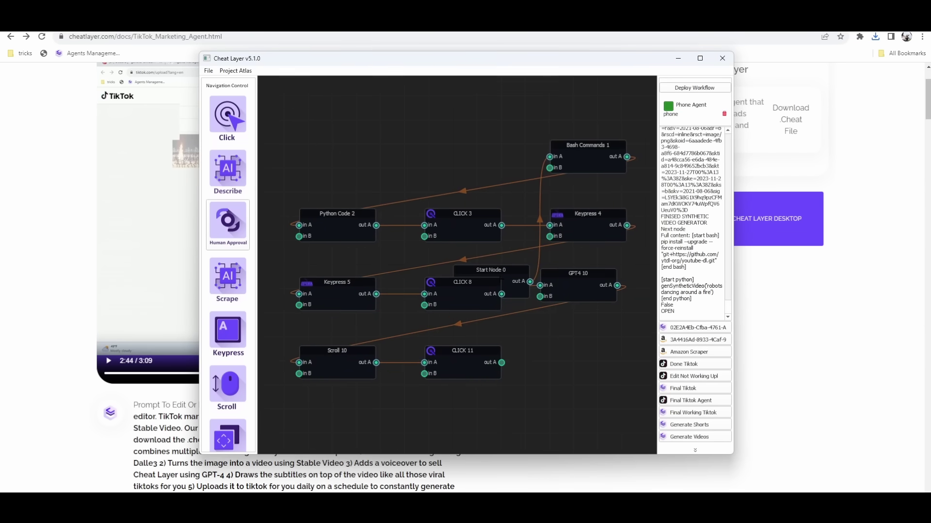
drag(503, 276, 364, 147)
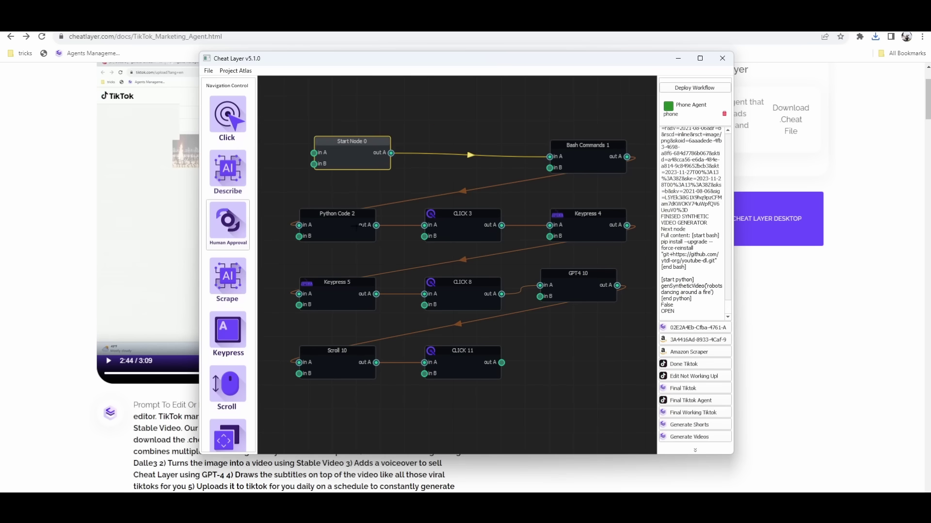
double_click(356, 226)
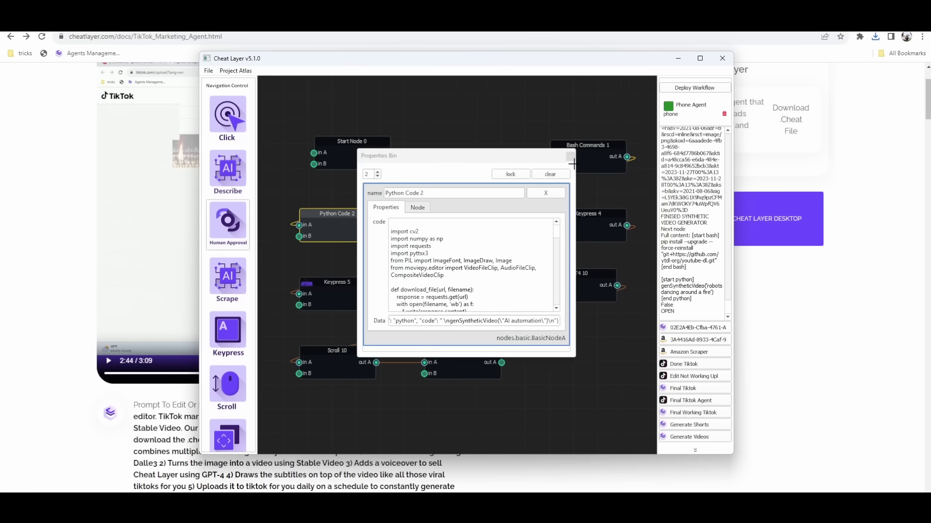
scroll(487, 304, down, 4)
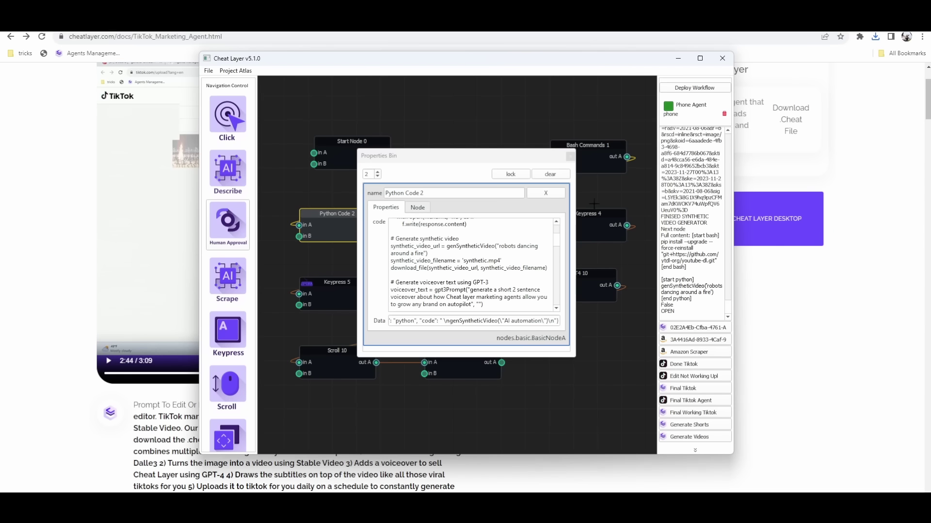
click(570, 156)
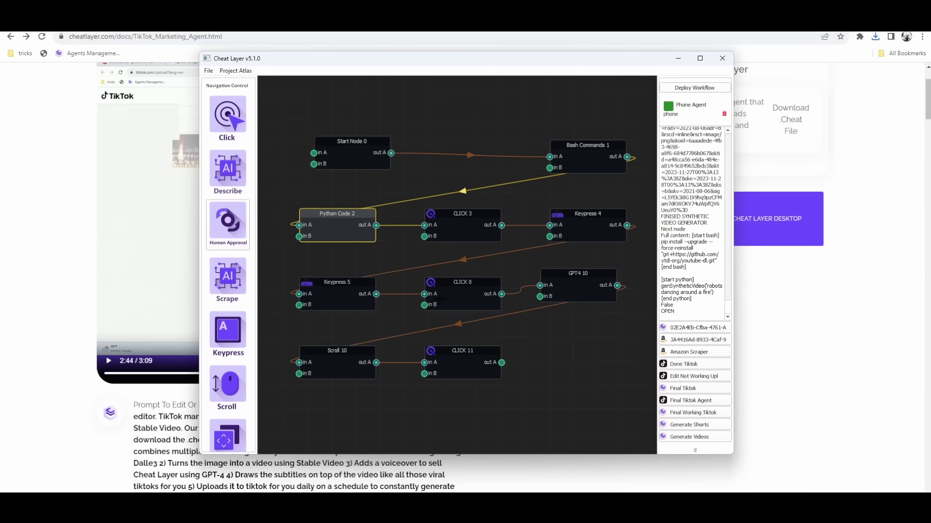
double_click(586, 221)
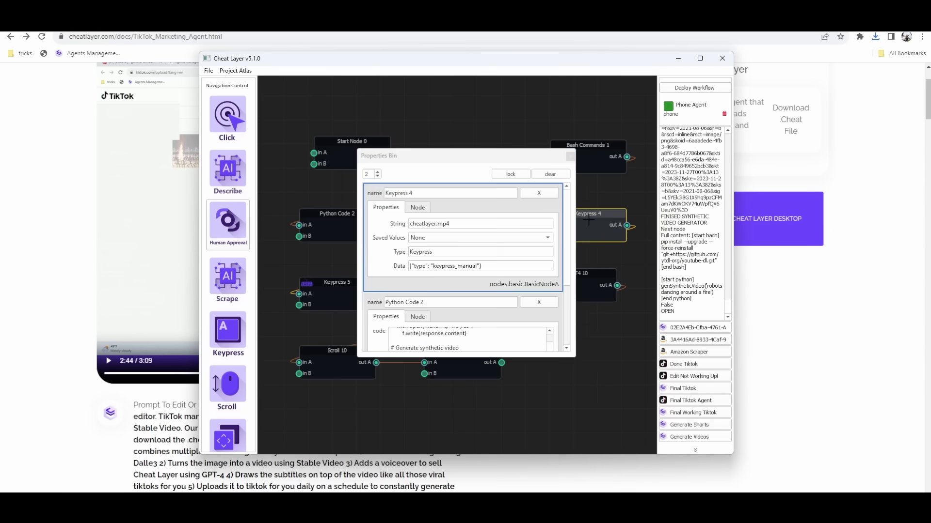
click(570, 157)
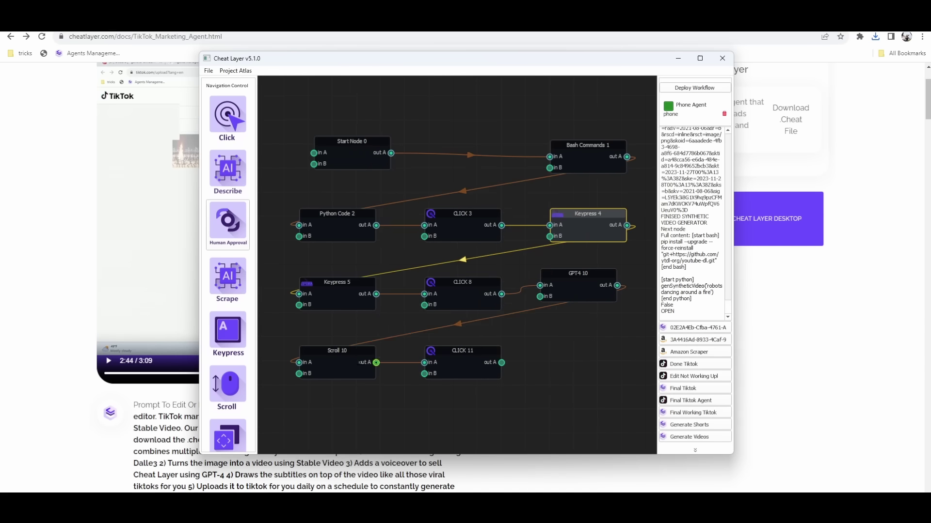
double_click(586, 287)
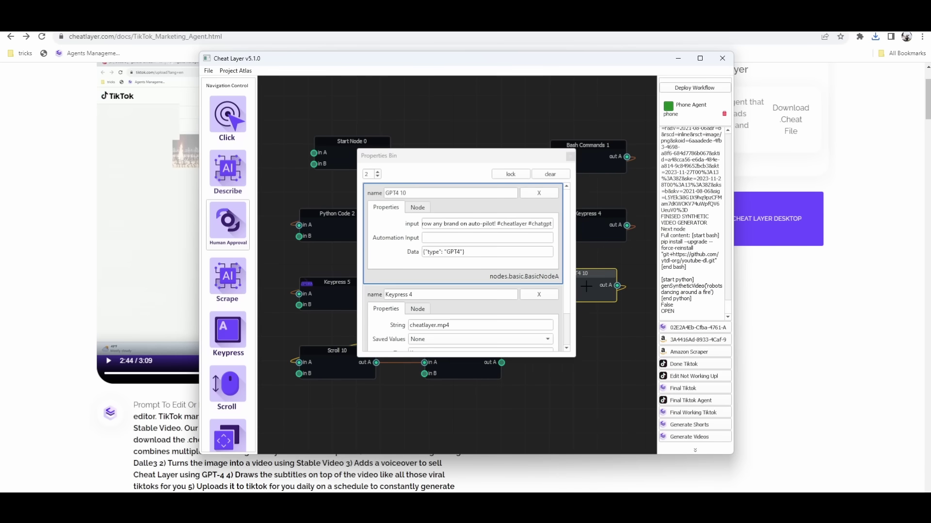
mouse_move(477, 222)
mouse_down()
mouse_move(385, 231)
mouse_move(491, 220)
mouse_up()
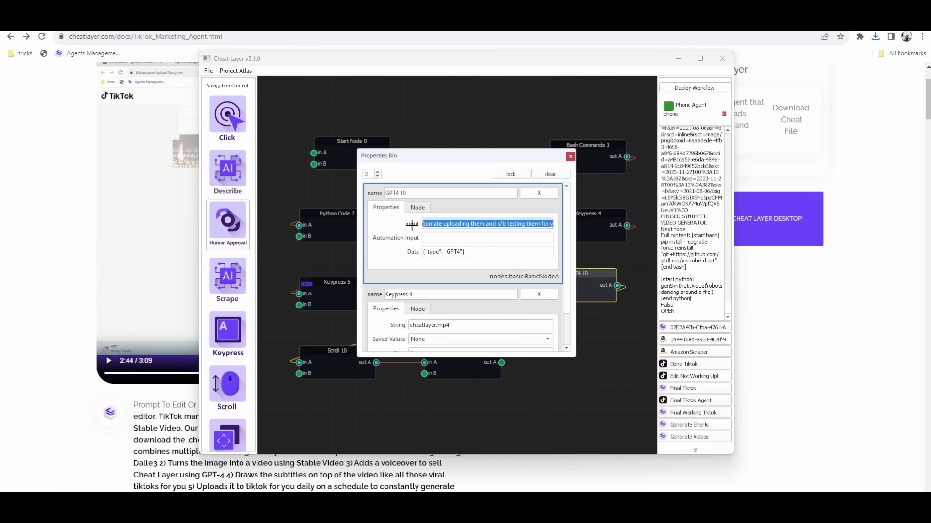
drag(412, 224, 419, 224)
click(521, 224)
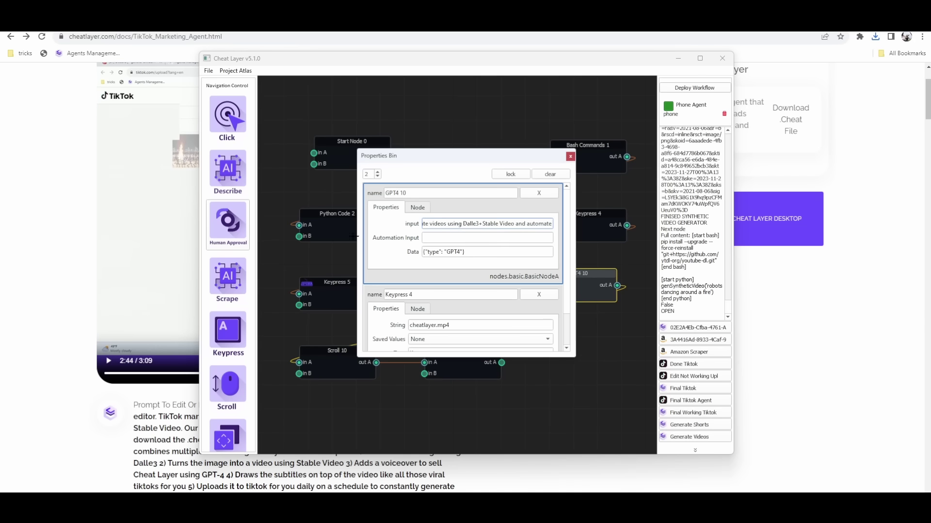
click(568, 156)
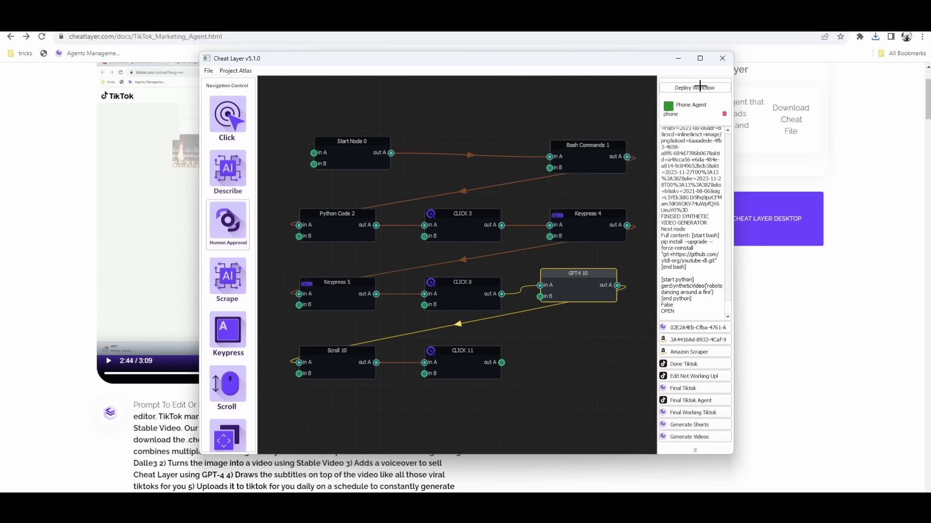
- Use the workflow's File menu to run the TikTok upload agent
click(210, 71)
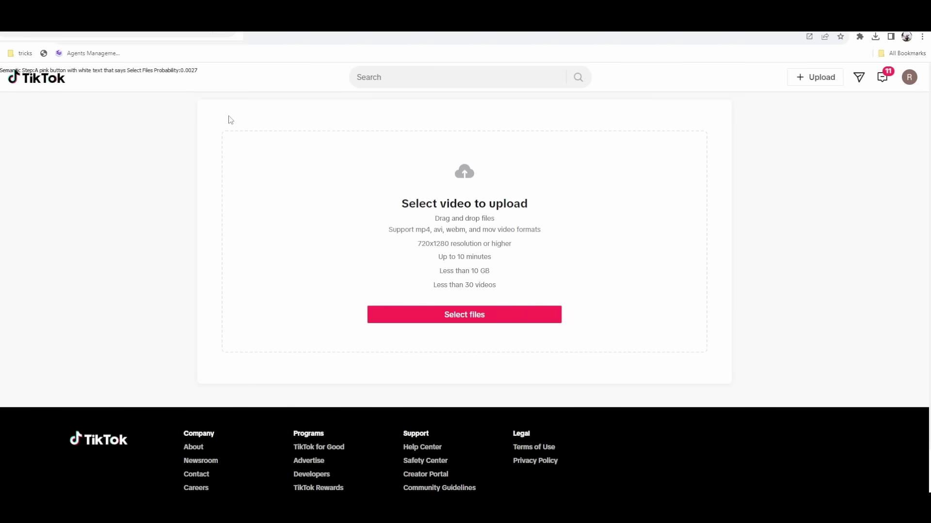
- Upload cheatlayer.mp4 through TikTok's Select files picker
click(469, 316)
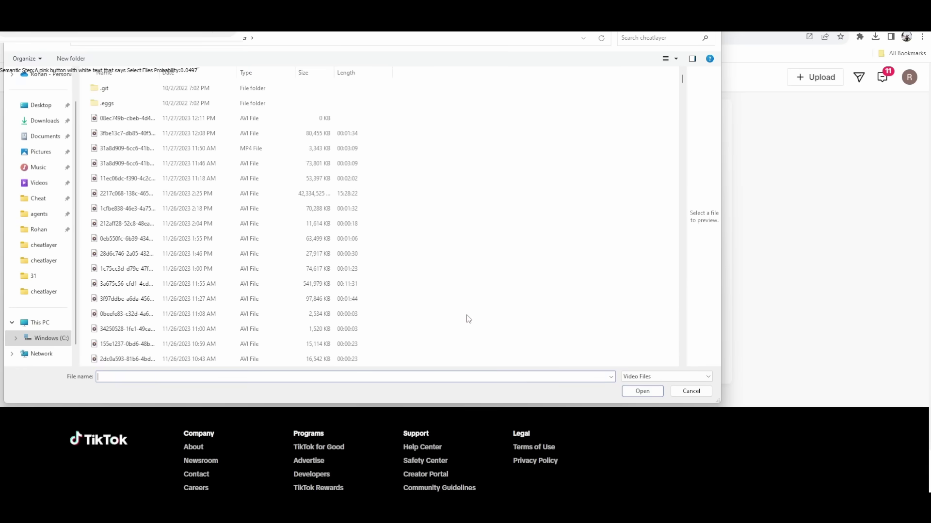
text(cheatlayer.mp4)
key(Return)
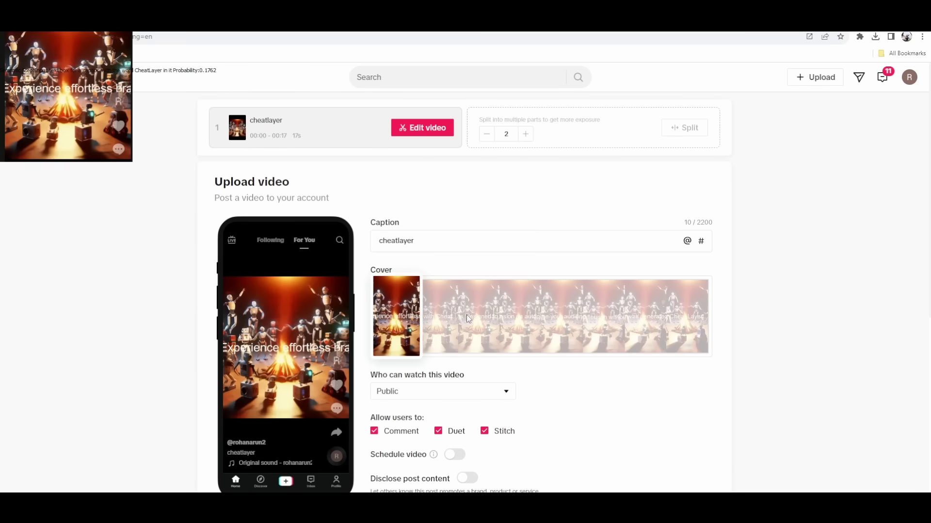
- Append a caption about Dalle3+Stable Video with CheatLayer and ChatGPT, plus hashtags
click(422, 242)
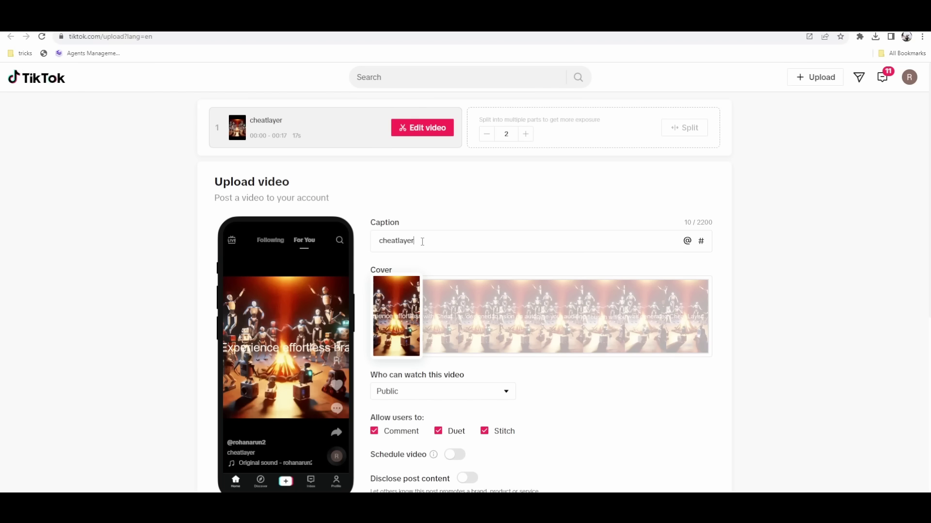
text(Ju)
text(st set up Dalle3+Stable Video wit)
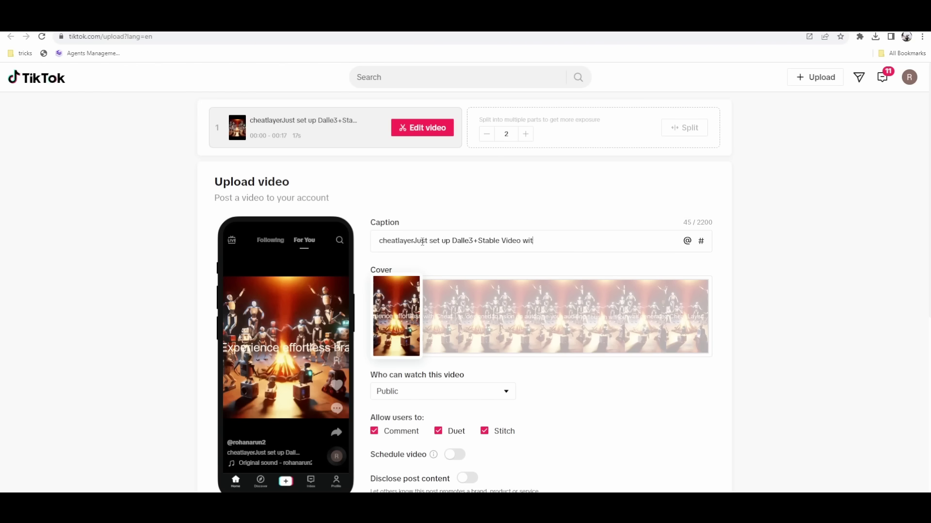
text(h CheatLayer and ChatGPT to auto-cr)
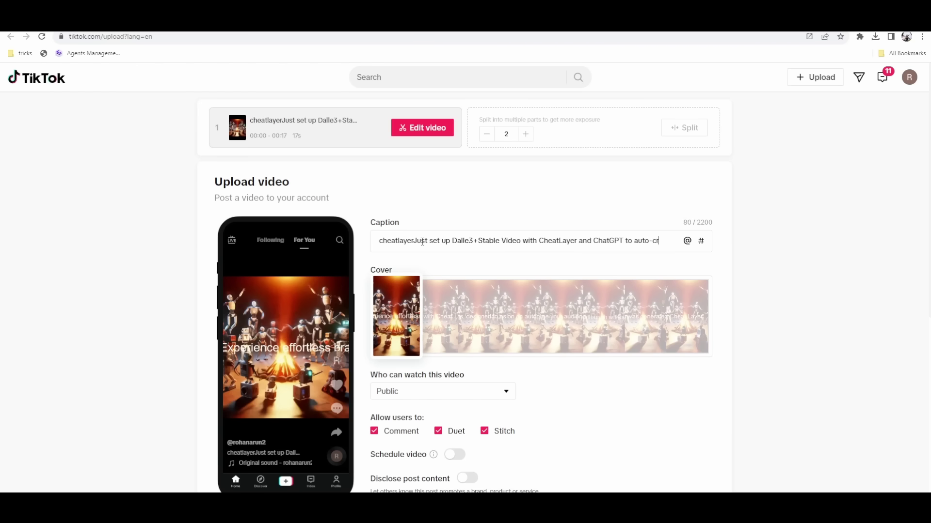
text(eate and test brand videos  Growi)
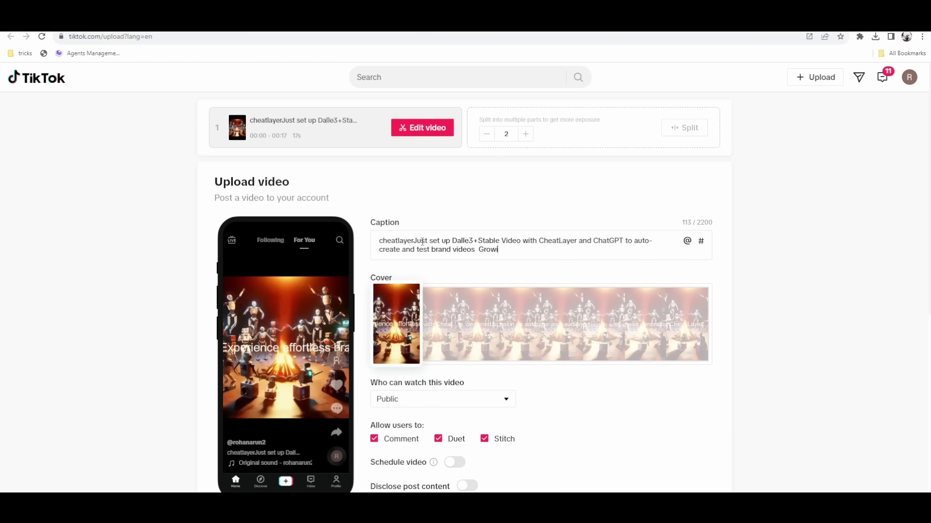
text(ng brands on autopilot has never be)
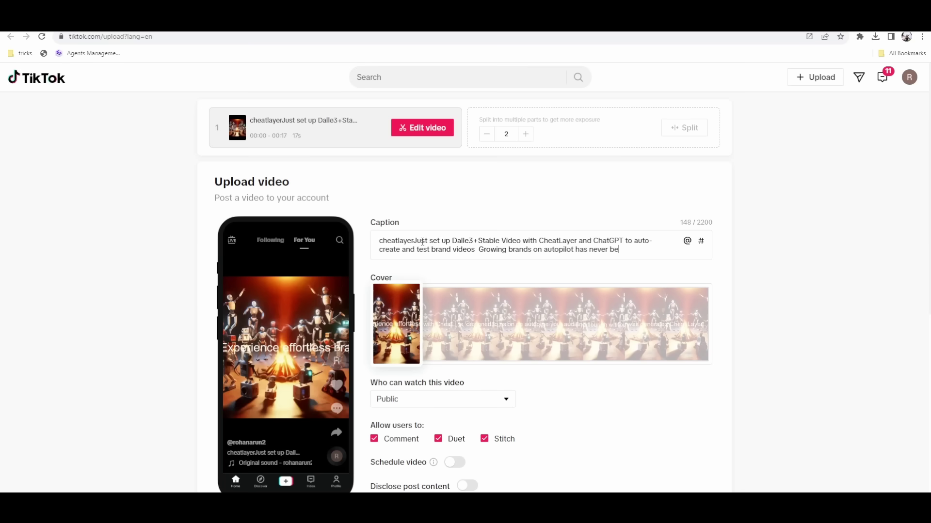
text(en easier! #cheatlayer #chatgpt #br)
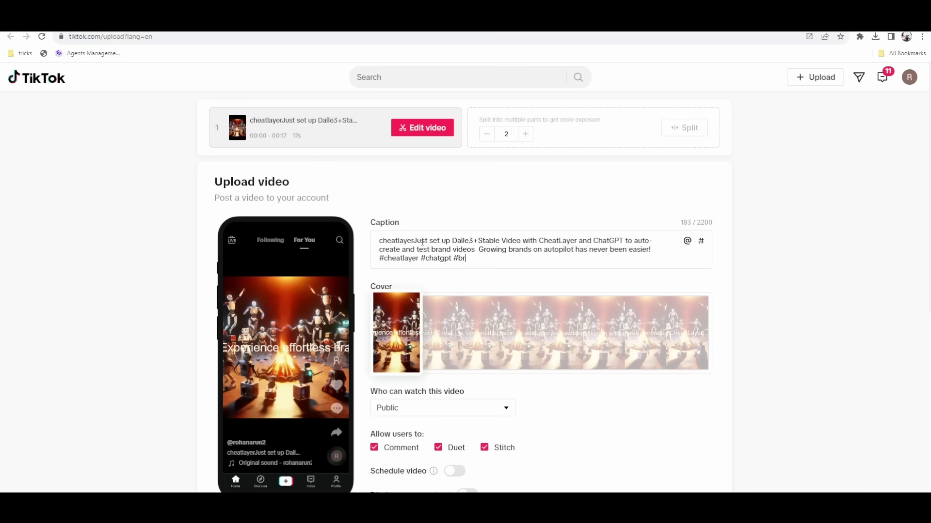
text(andgrowth #autopilotmarketing #)
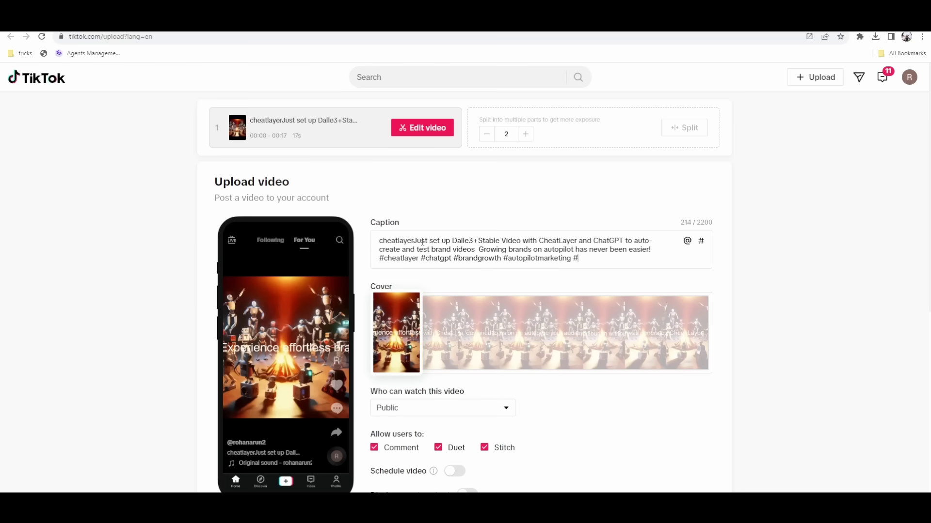
text(contentcreation)
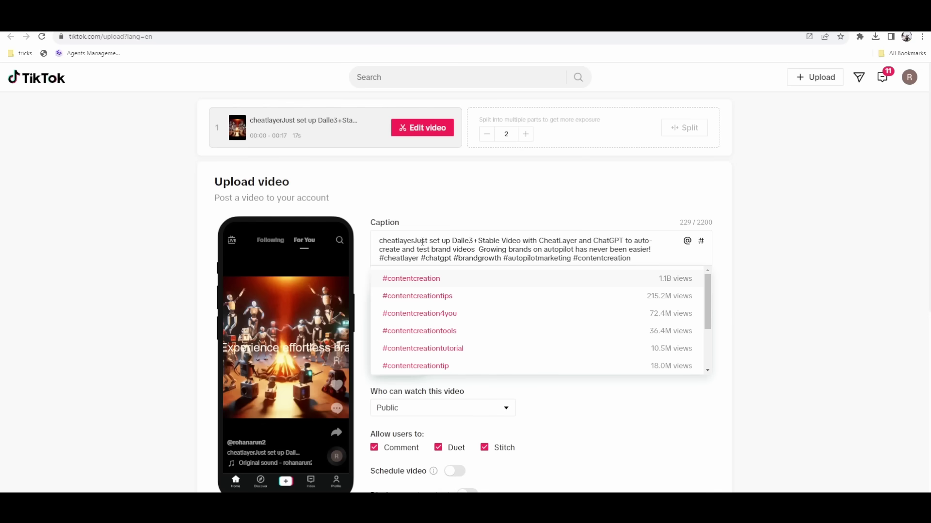
scroll(422, 241, down, 7)
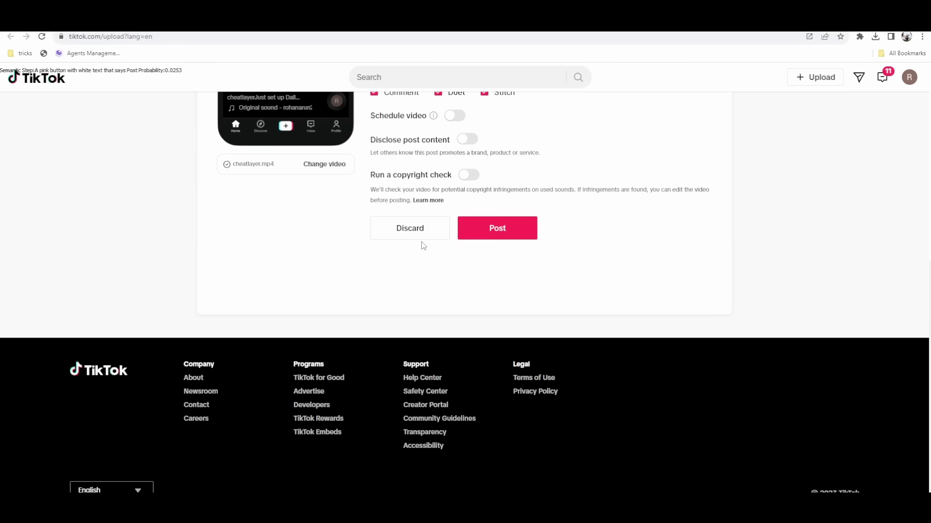
- Post the captioned robot video and view it on the TikTok profile
click(500, 232)
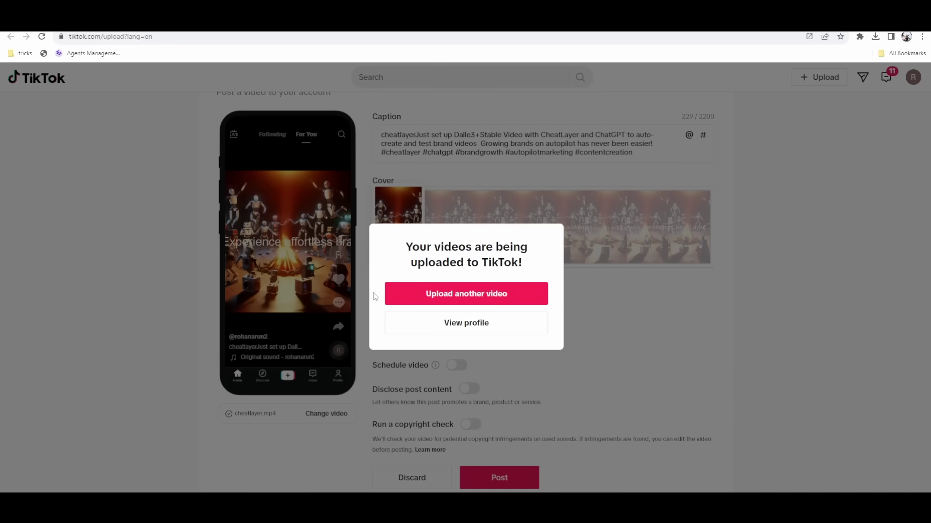
click(424, 333)
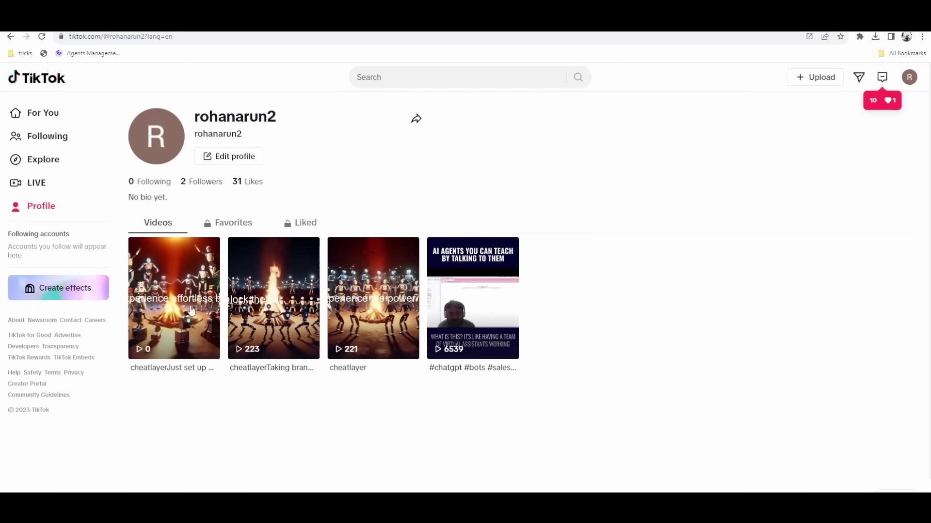
click(169, 295)
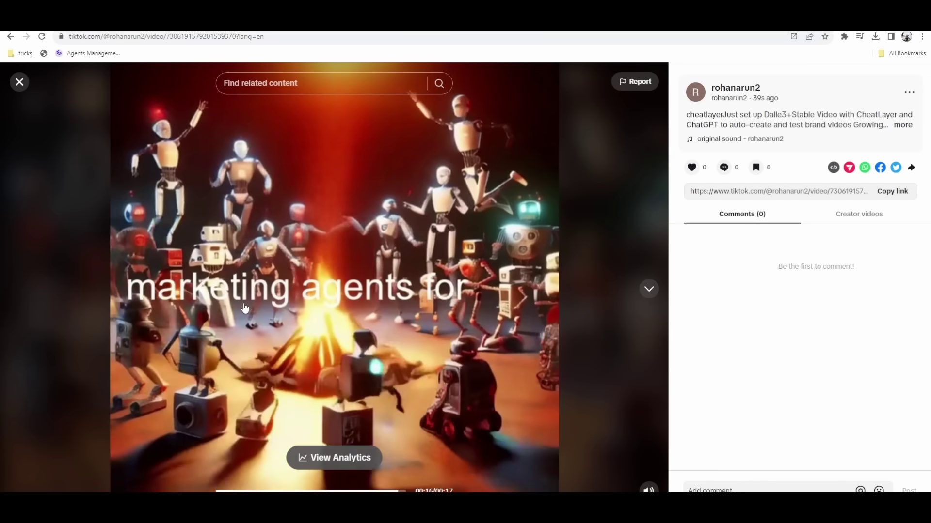
click(16, 81)
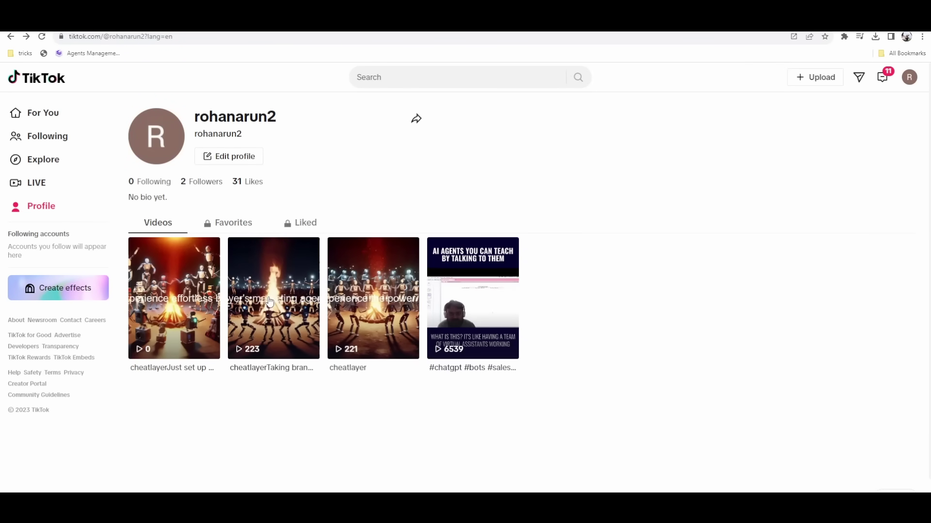
click(278, 319)
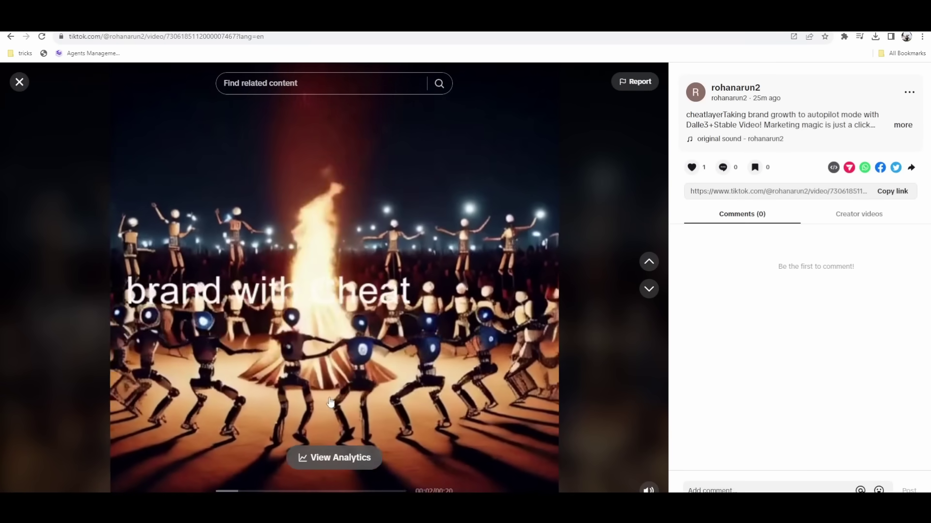
click(19, 83)
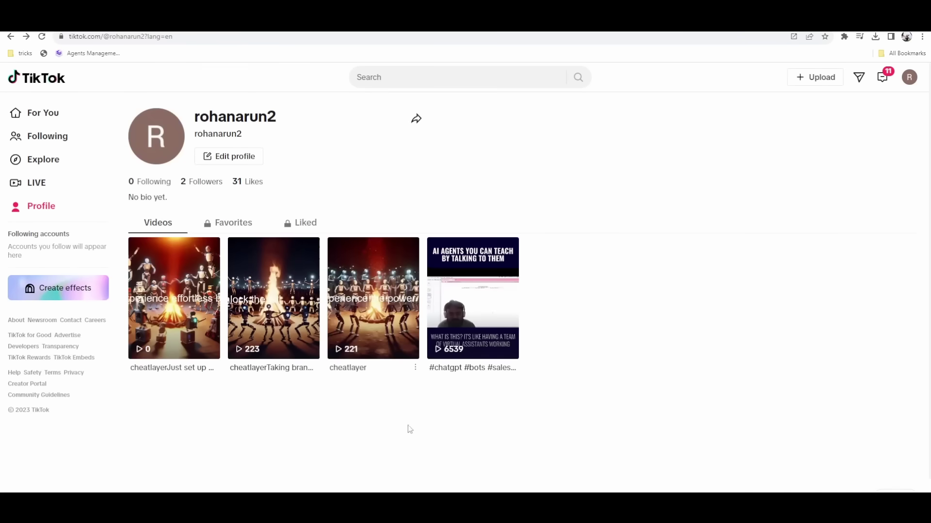